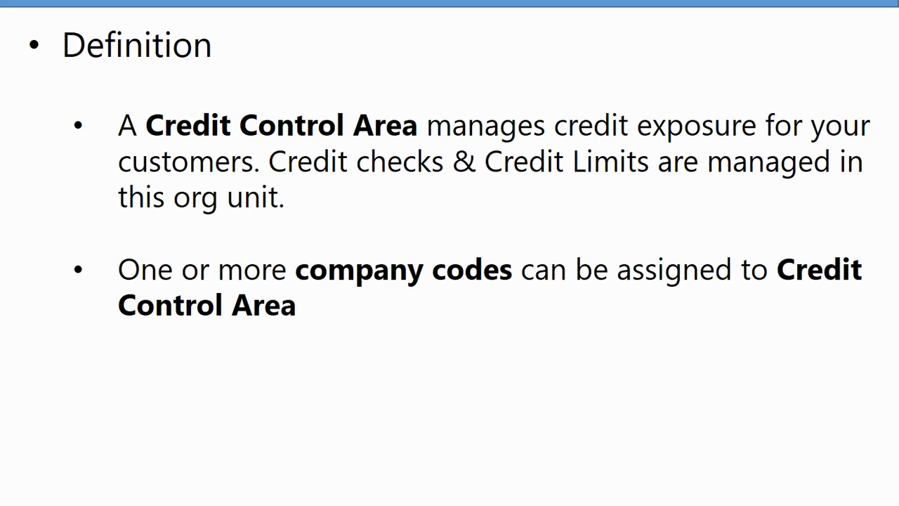
Step: Advance the PowerPoint presentation from the Credit Control Area Definition slide to the next slide
key("Right")
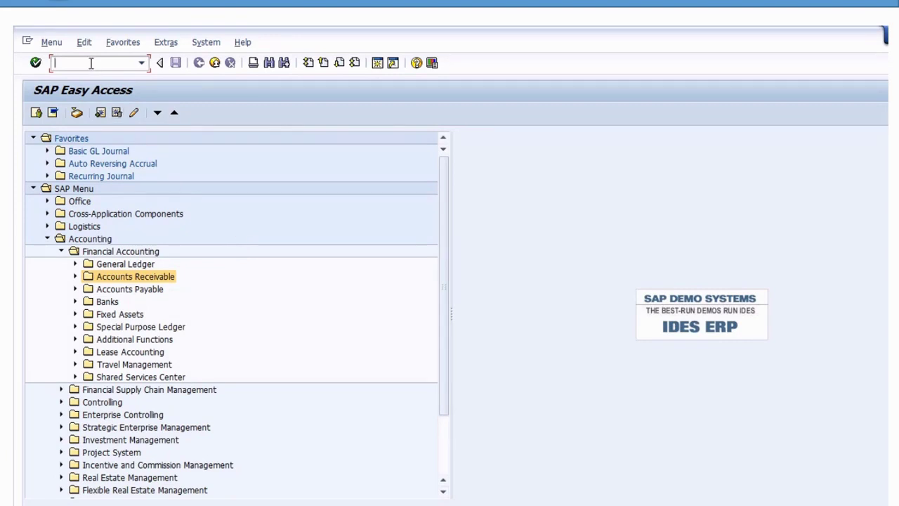
Step: Run SPRO and launch Define Credit Control Area under Enterprise Structure > Definition > Financial Accounting
type("PRO")
key("Return")
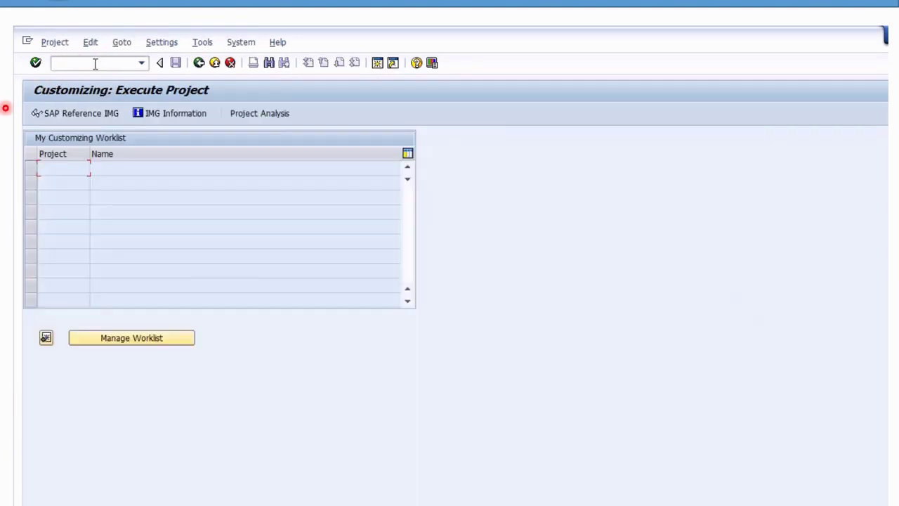
left_click(99, 114)
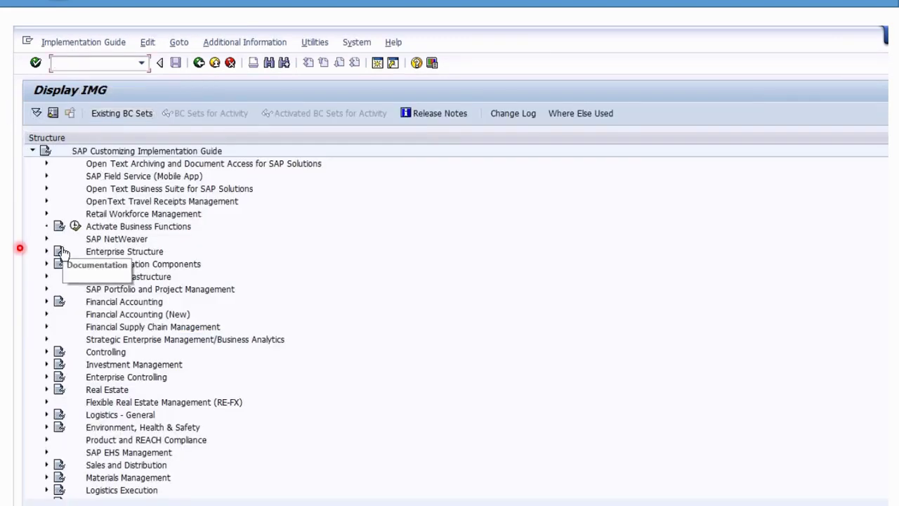
left_click(51, 252)
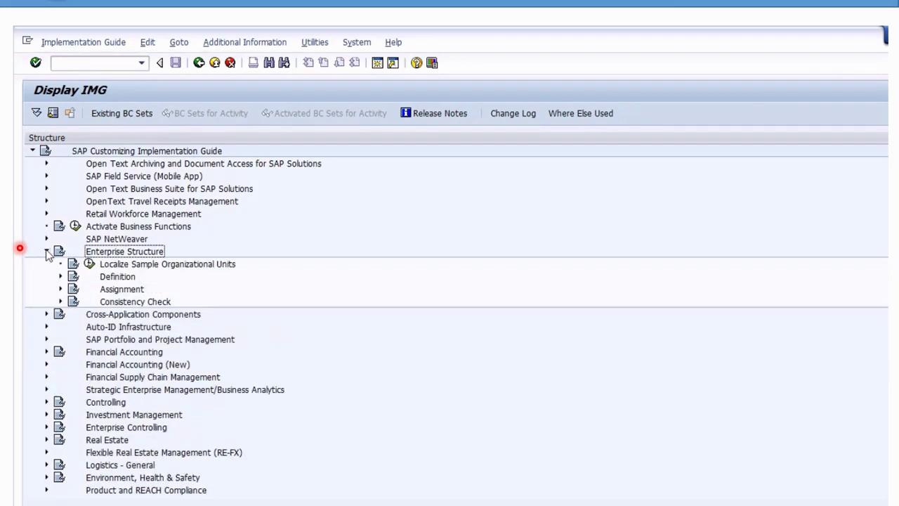
left_click(61, 277)
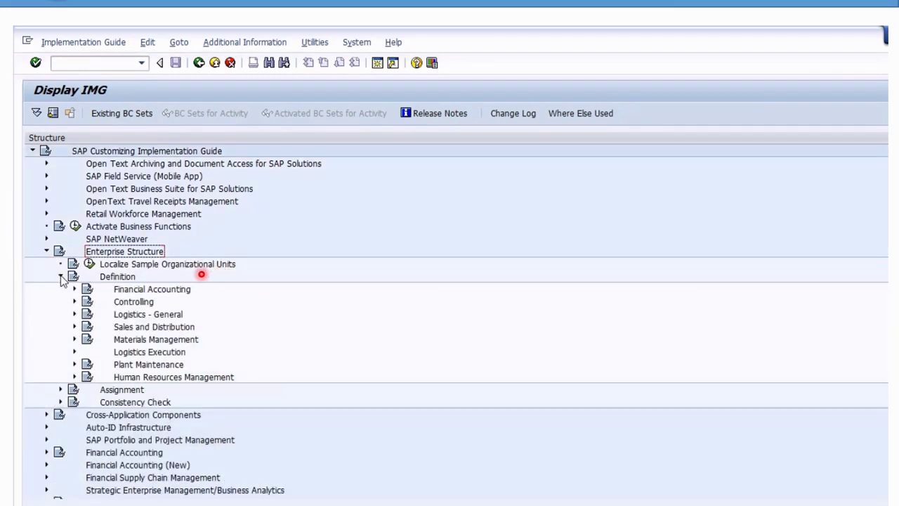
left_click(131, 291)
left_click(74, 290)
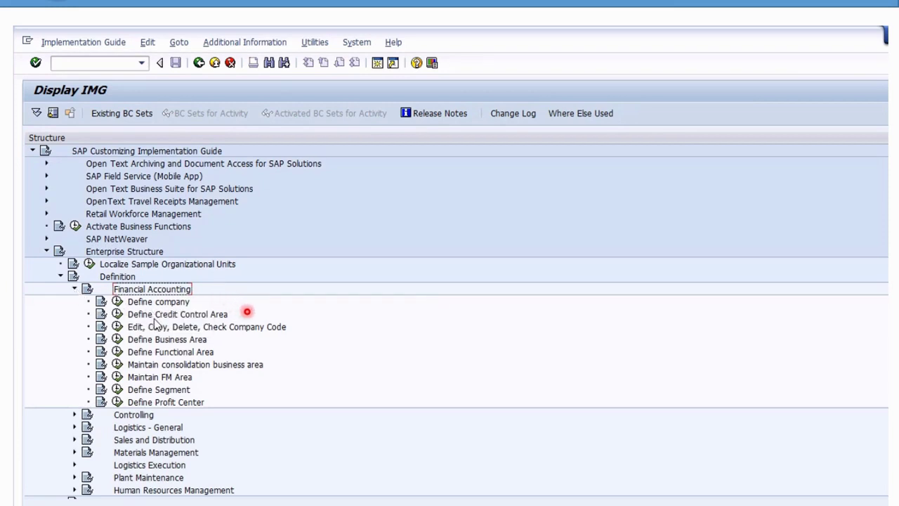
left_click(161, 314)
left_click(117, 314)
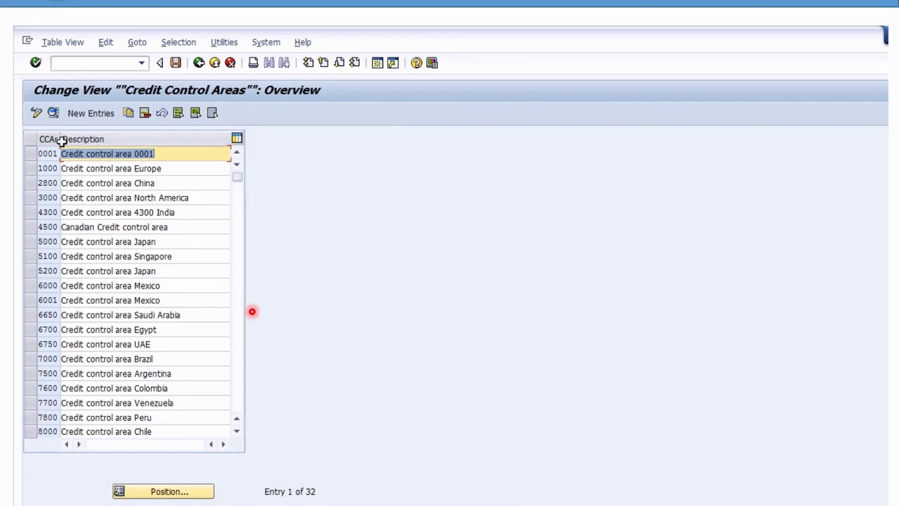
Step: Browse the credit control areas list and open the US01 'Credit Control US' details
left_click_drag(62, 139, 67, 139)
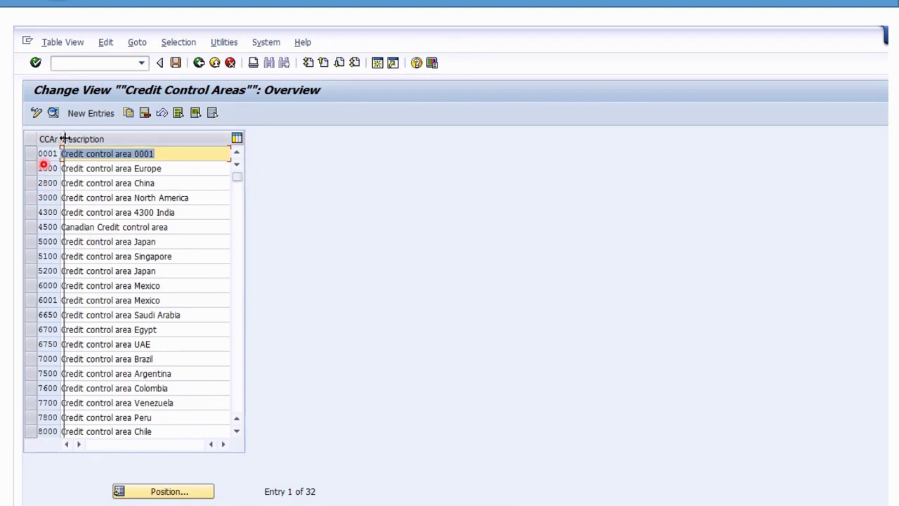
left_click(33, 167)
left_click(32, 198)
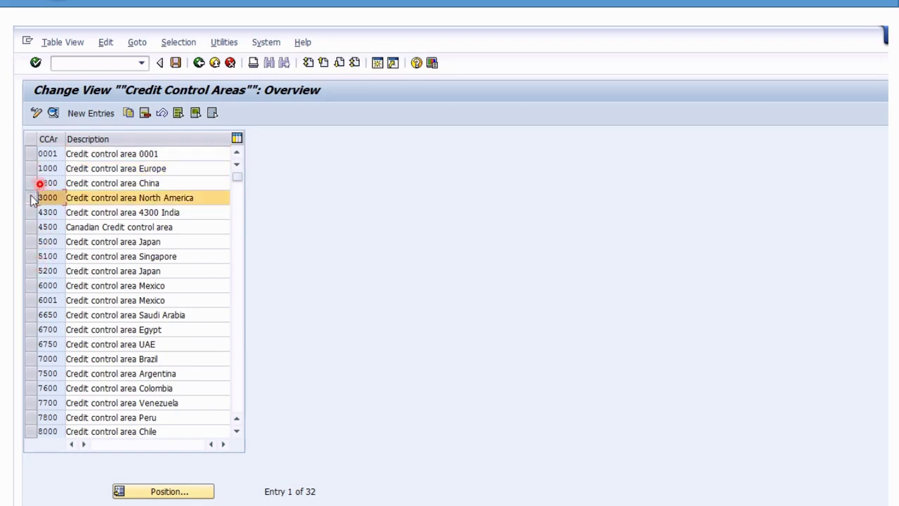
left_click(237, 398)
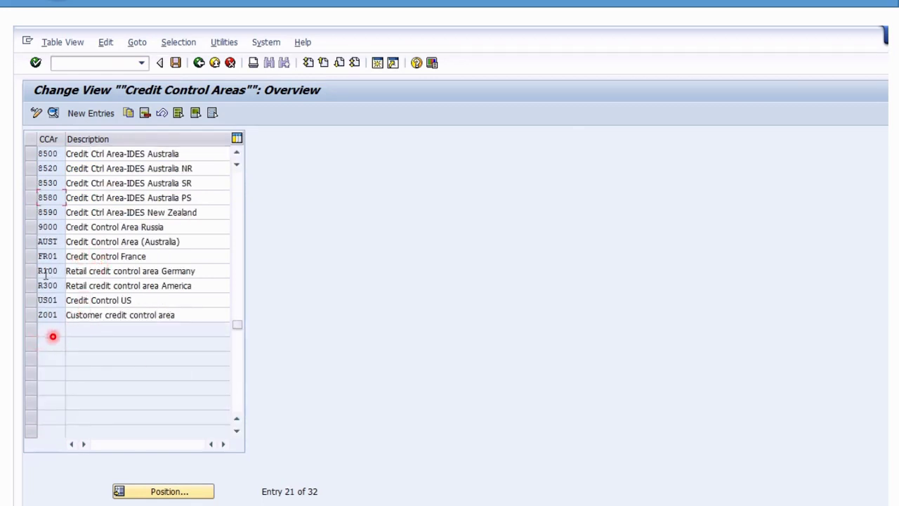
left_click(31, 256)
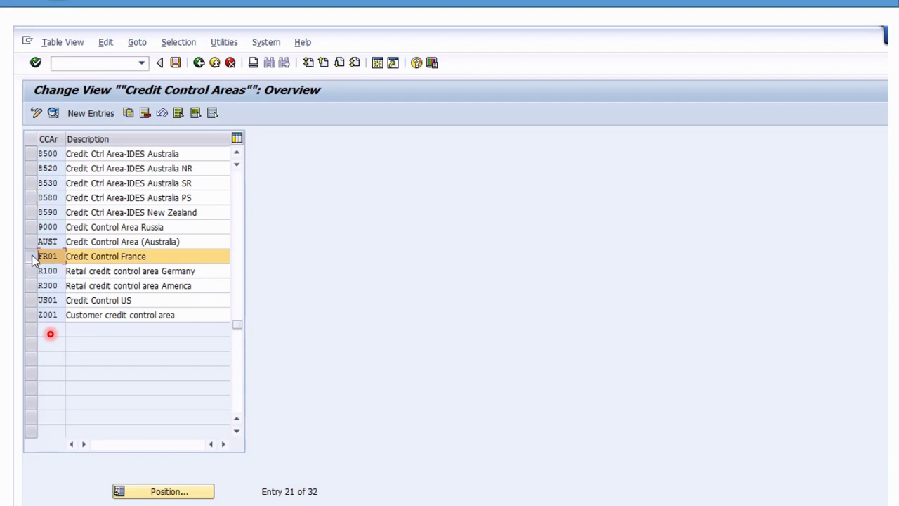
left_click(30, 299)
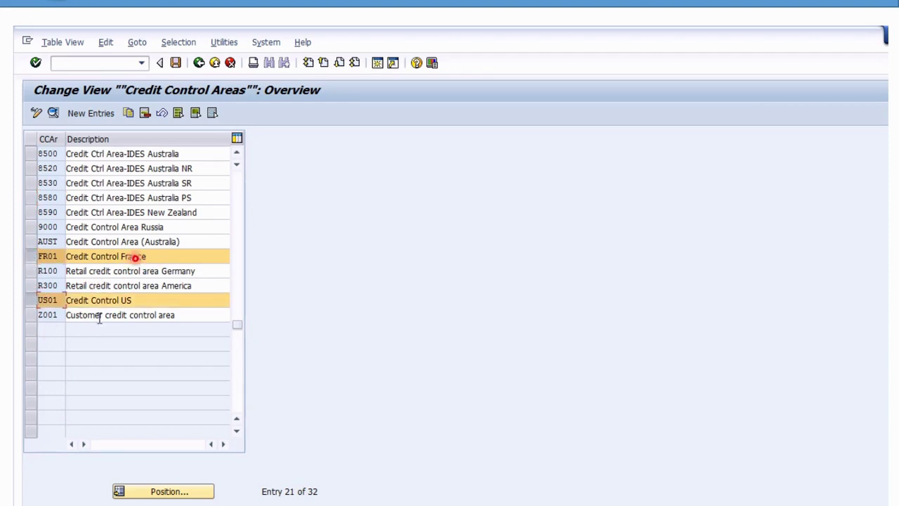
left_click(32, 257)
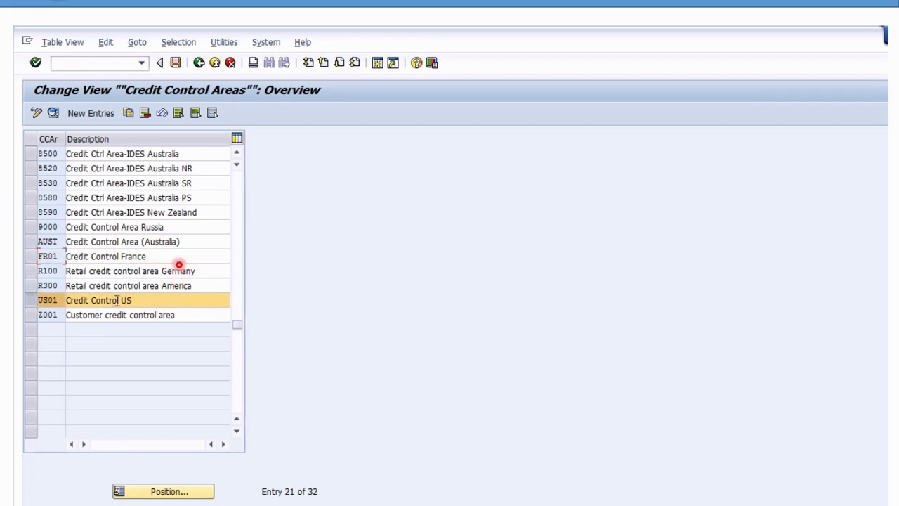
left_click(143, 300)
double_click(126, 302)
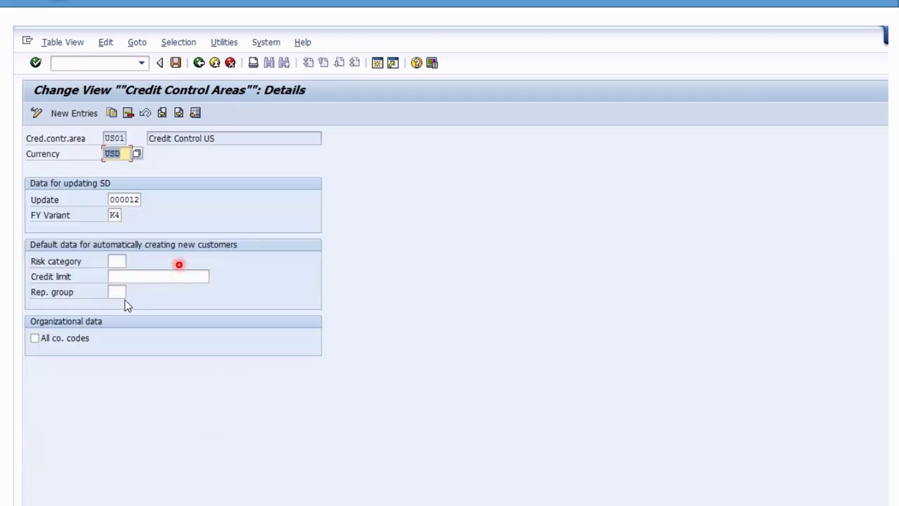
Step: Review US01's USD currency and update 000012, then go back to the Display IMG tree
left_click(123, 153)
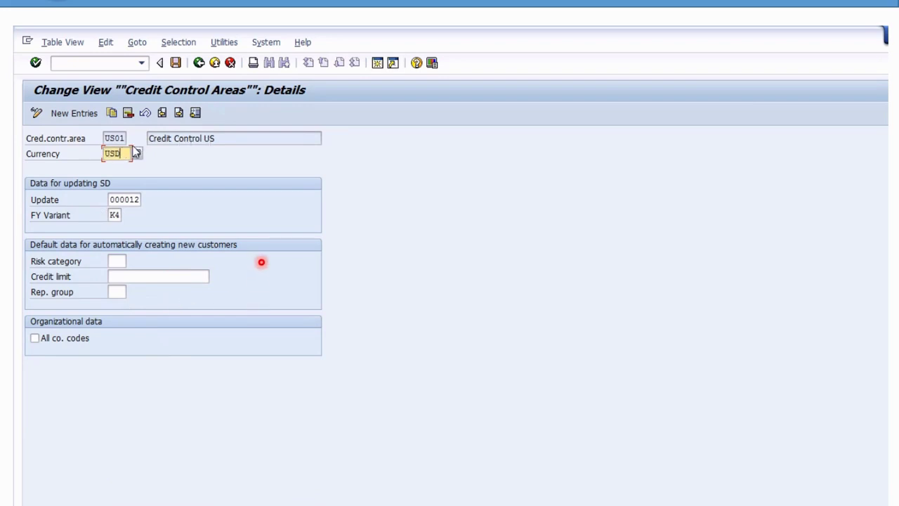
left_click(140, 198)
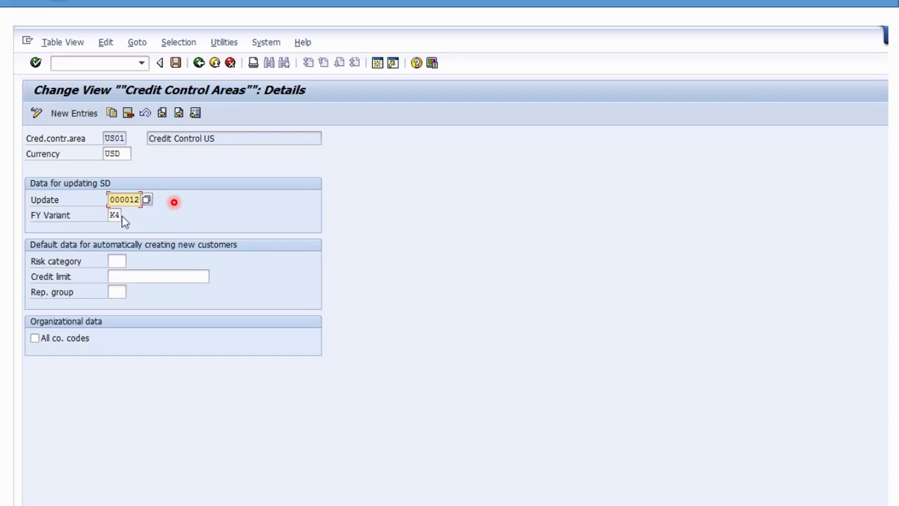
left_click(200, 63)
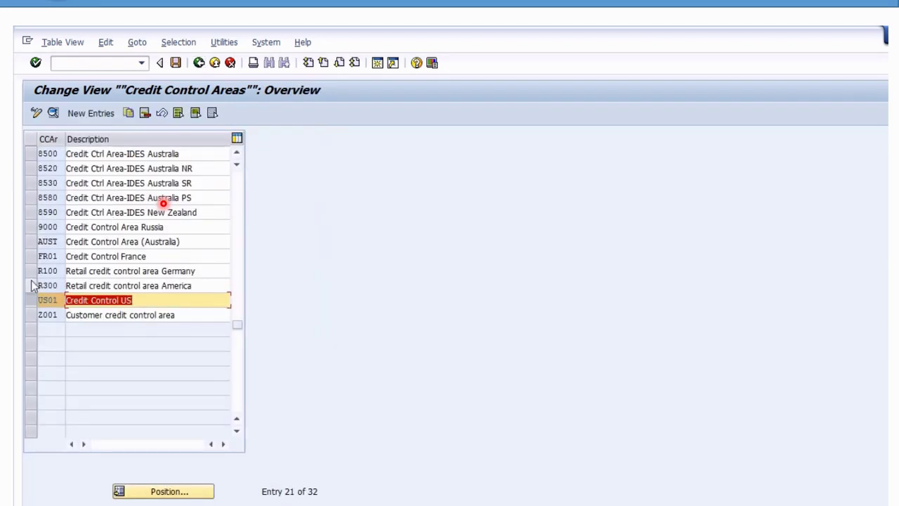
left_click(33, 298)
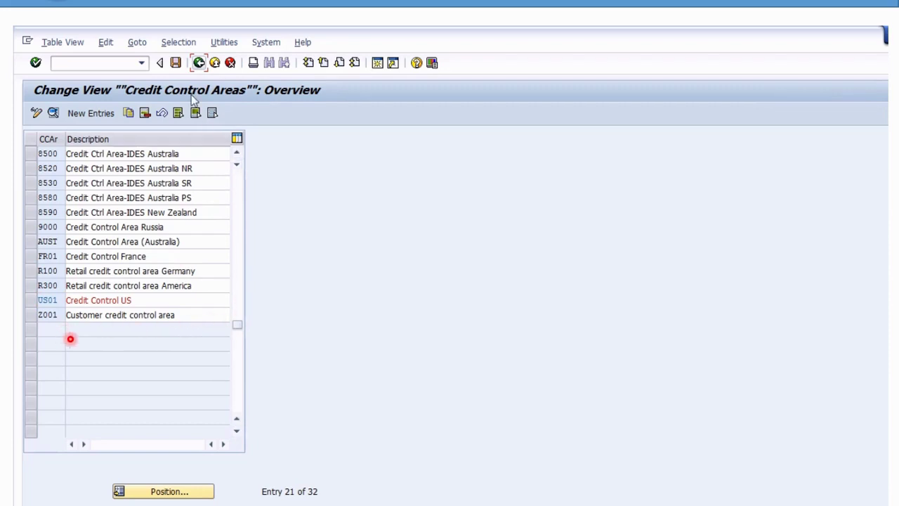
left_click(199, 63)
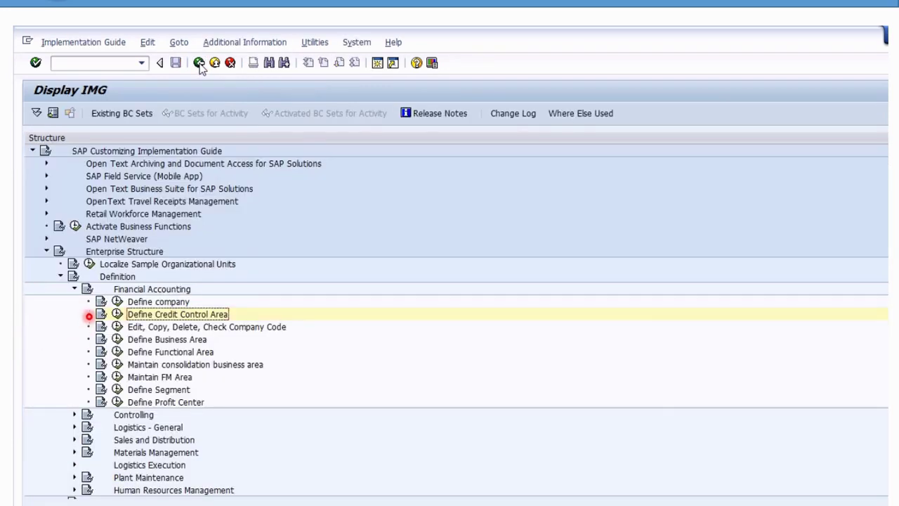
Step: Return to SAP Easy Access and launch FD33 - Display from Credit Management > Master data
left_click(199, 63)
left_click(198, 63)
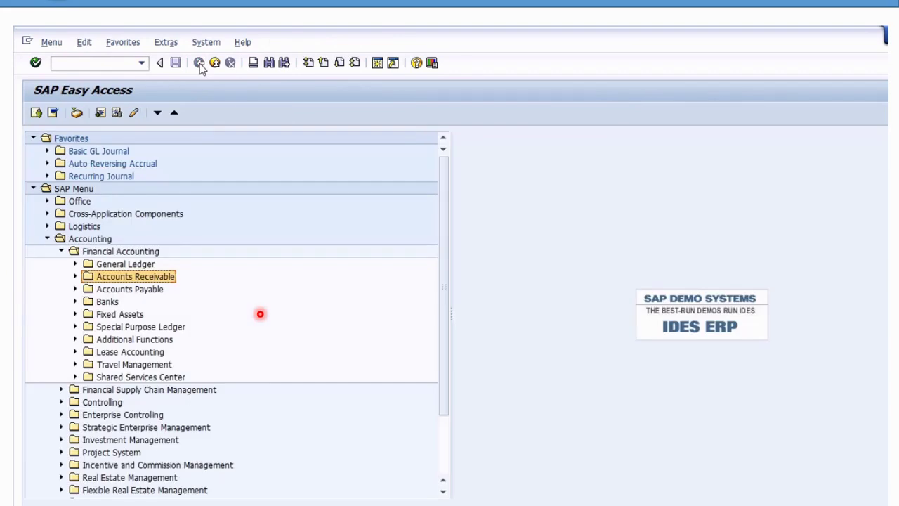
left_click(76, 277)
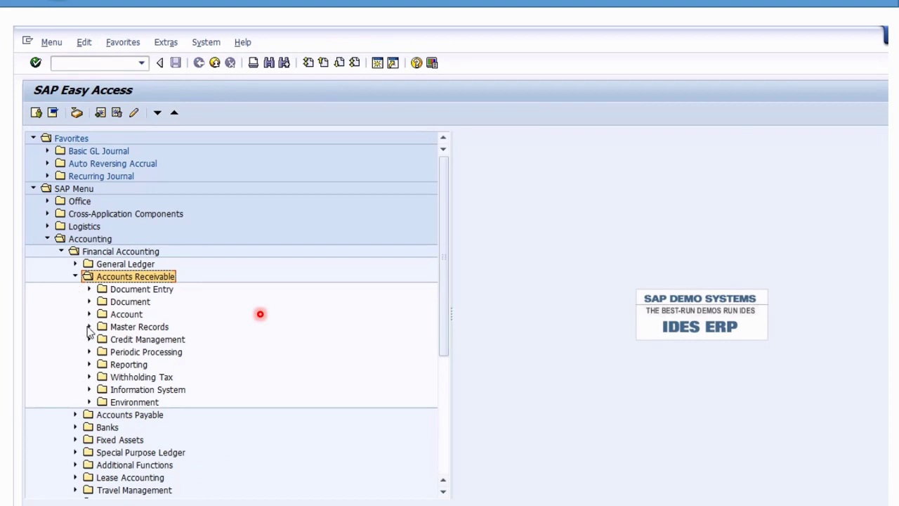
left_click(138, 342)
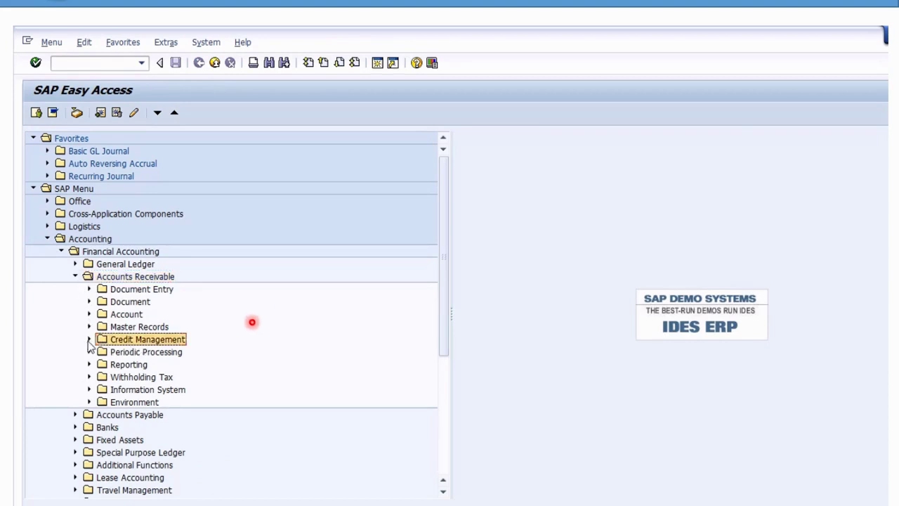
left_click(89, 339)
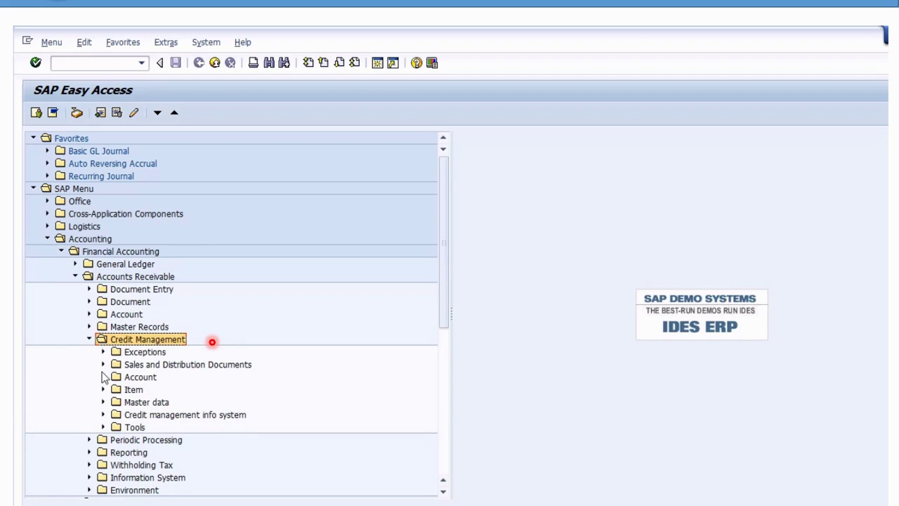
left_click(103, 401)
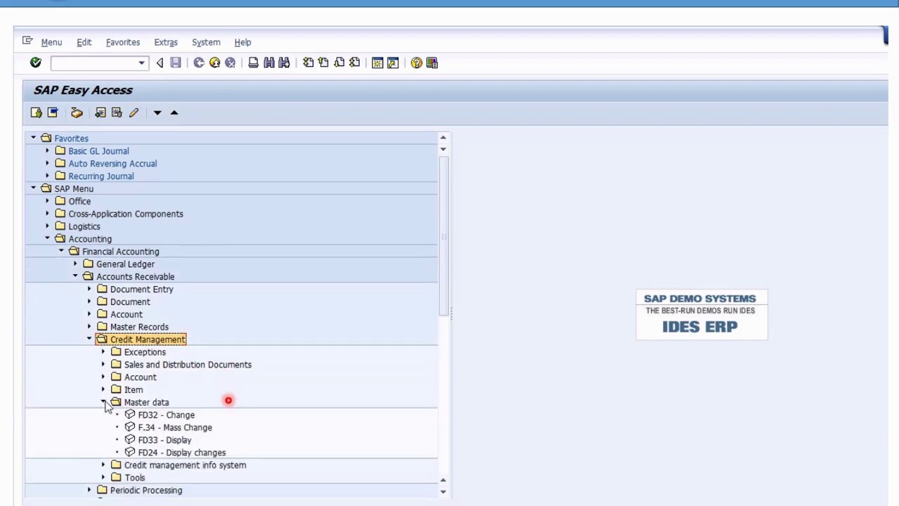
left_click(163, 442)
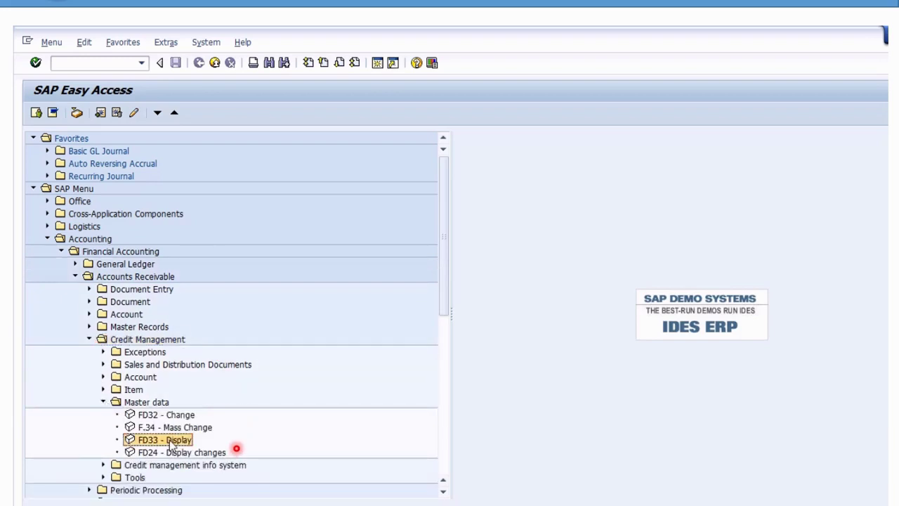
double_click(169, 440)
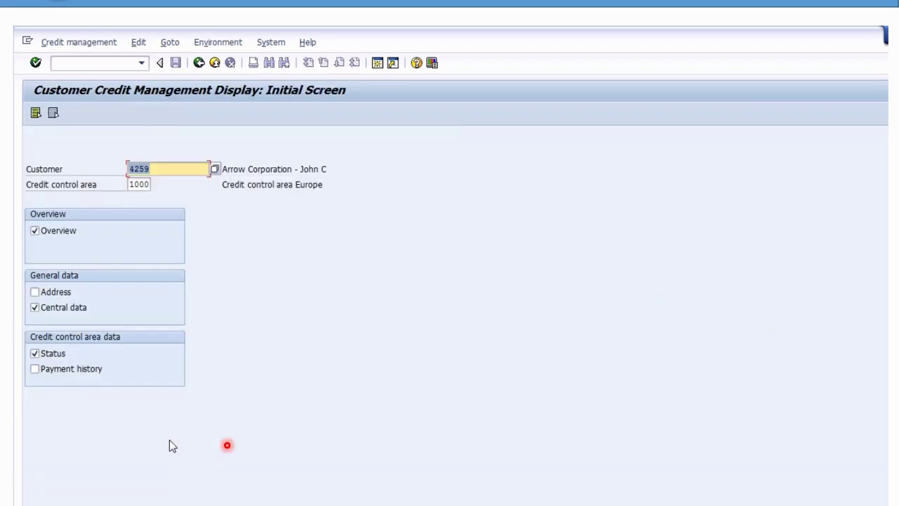
left_click(173, 169)
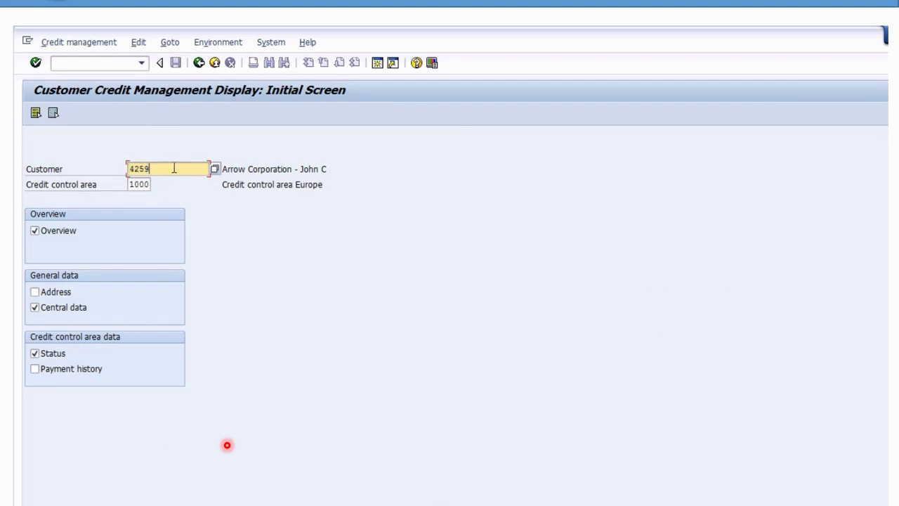
left_click(133, 184)
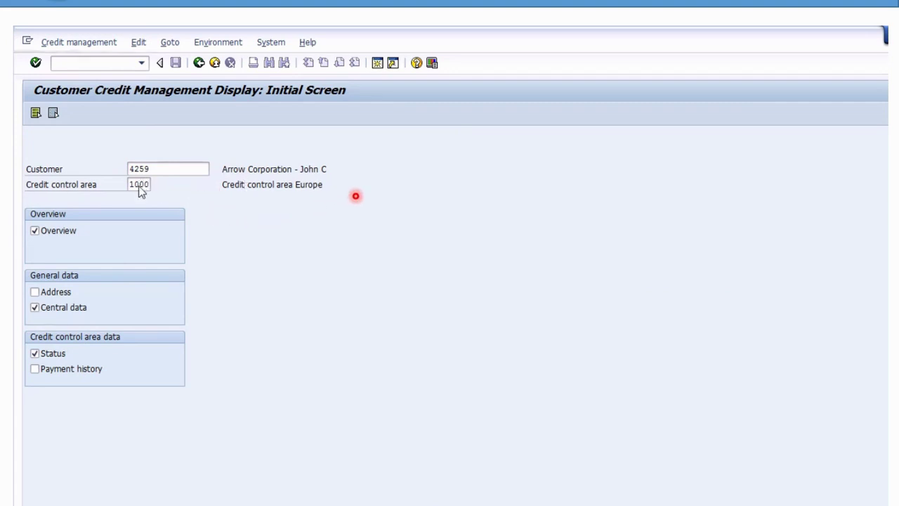
key("Return")
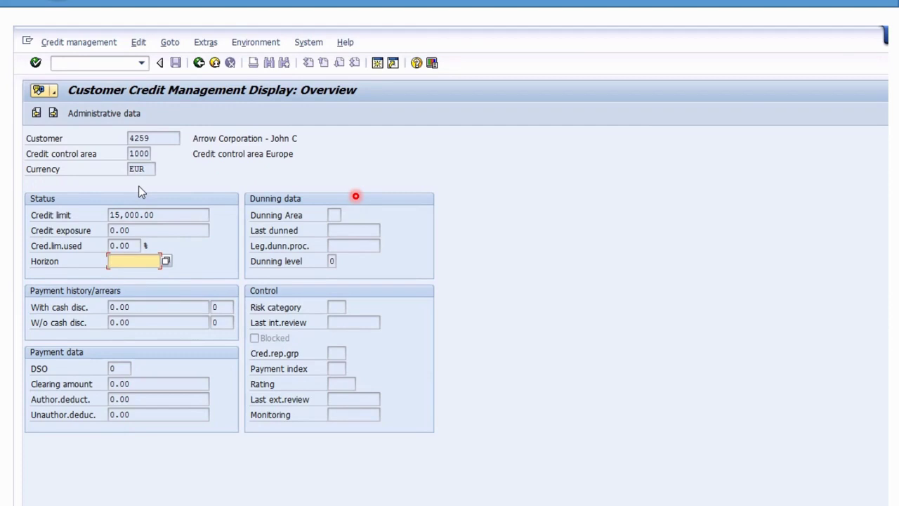
left_click(171, 214)
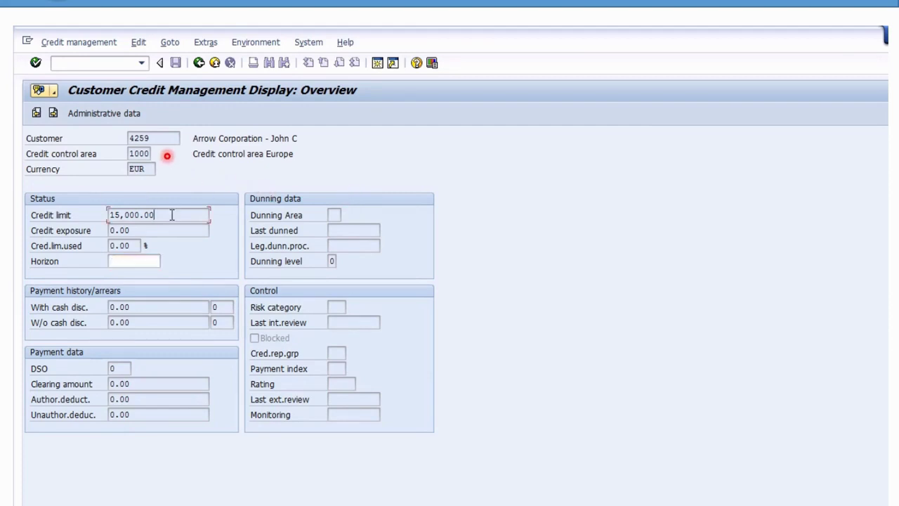
left_click_drag(172, 215, 94, 213)
double_click(137, 169)
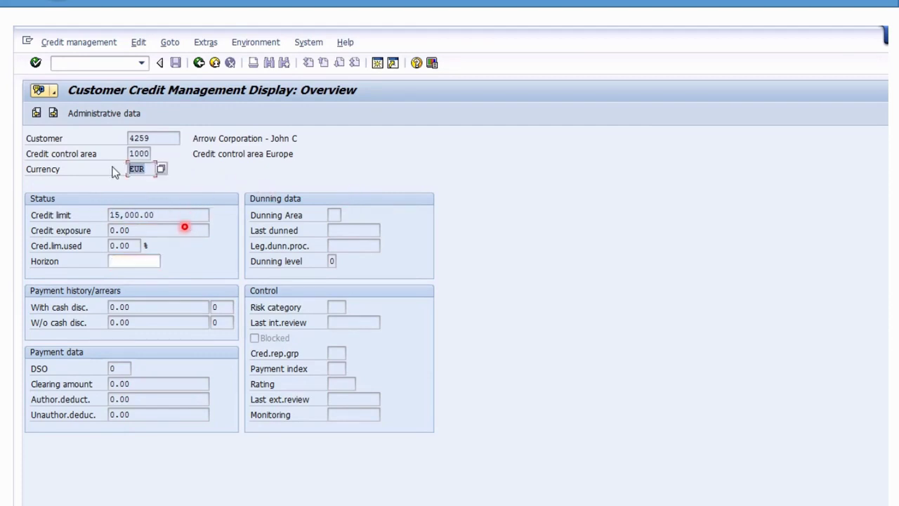
double_click(137, 153)
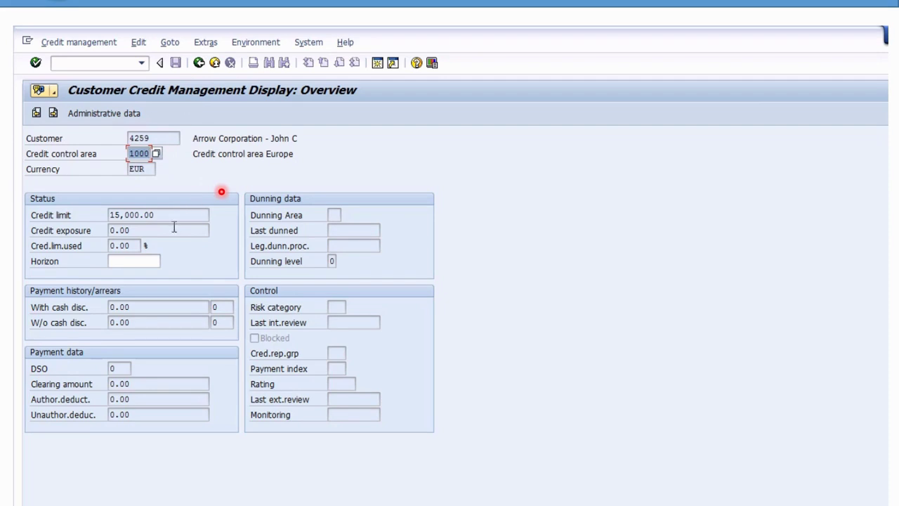
left_click(200, 63)
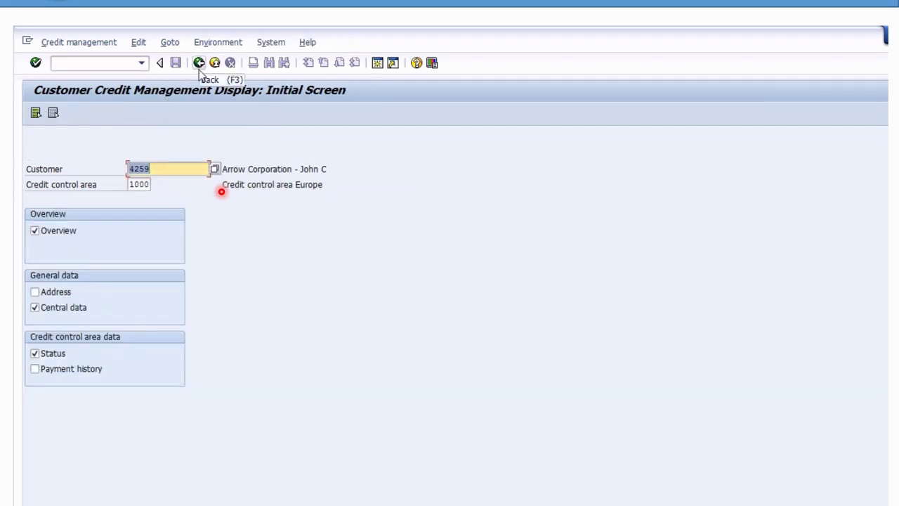
Step: Change the credit control area to 3000 and show the customer's credit overview
left_click(133, 184)
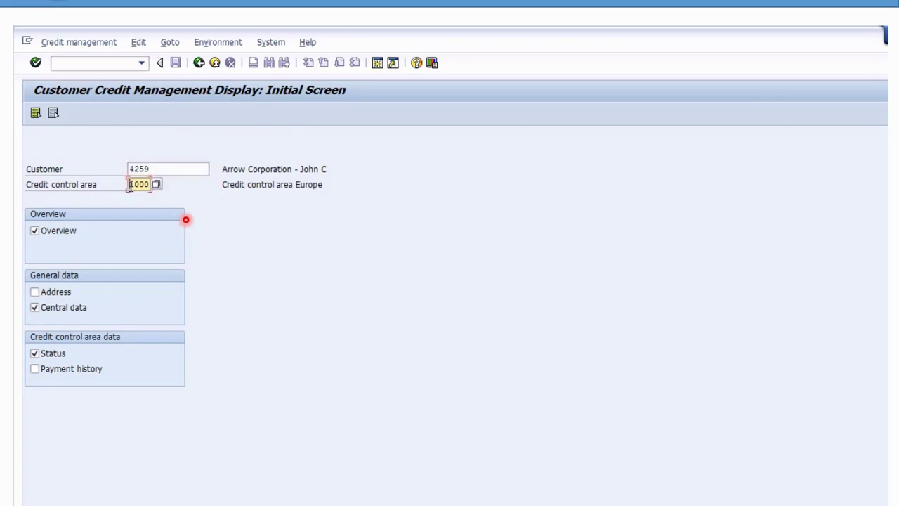
type("3000")
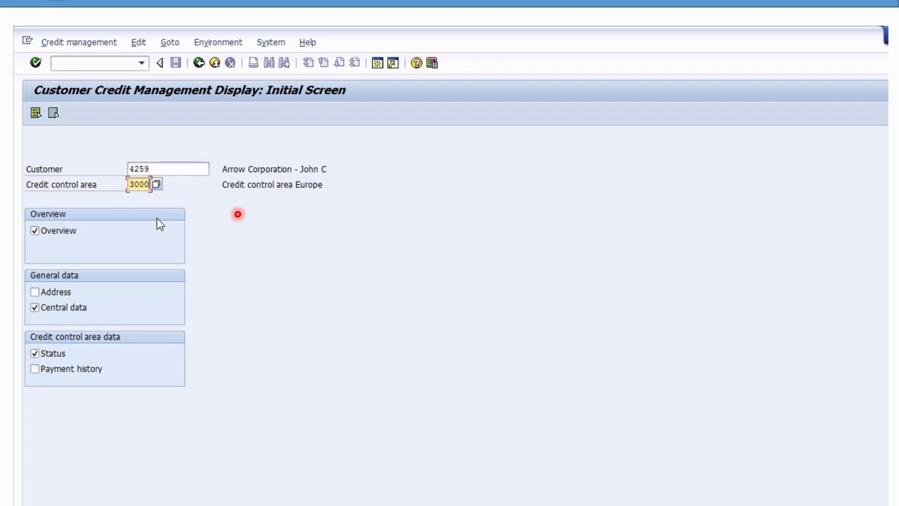
key("Return")
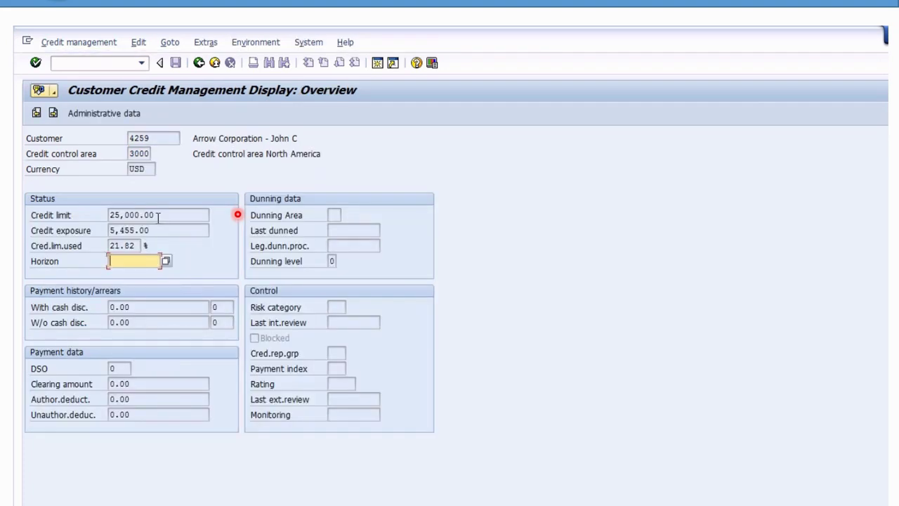
Step: Highlight the 25,000.00 USD credit limit, 21.82% used, and area 3000 North America
double_click(156, 215)
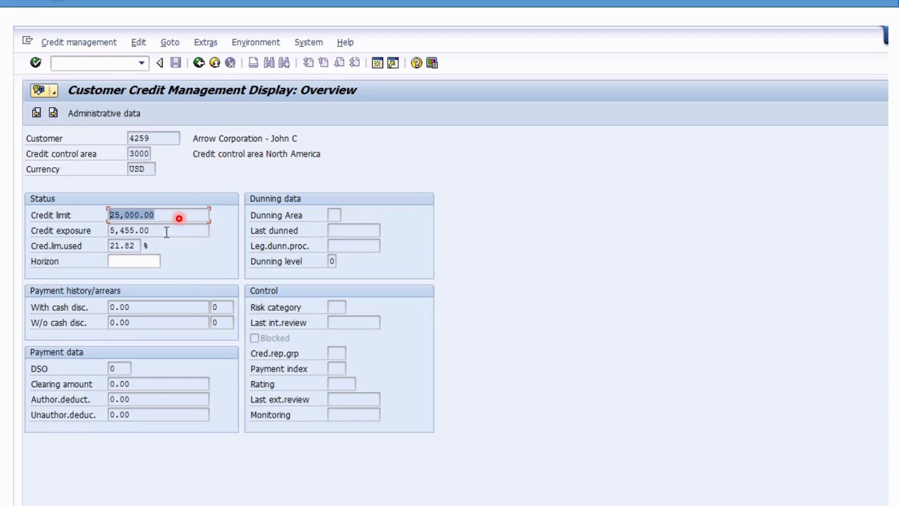
double_click(132, 246)
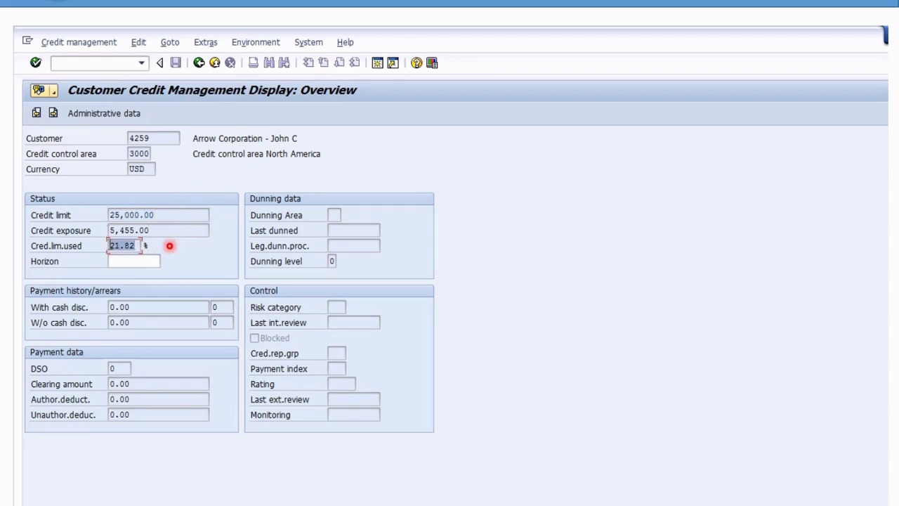
double_click(131, 154)
left_click_drag(267, 155, 328, 156)
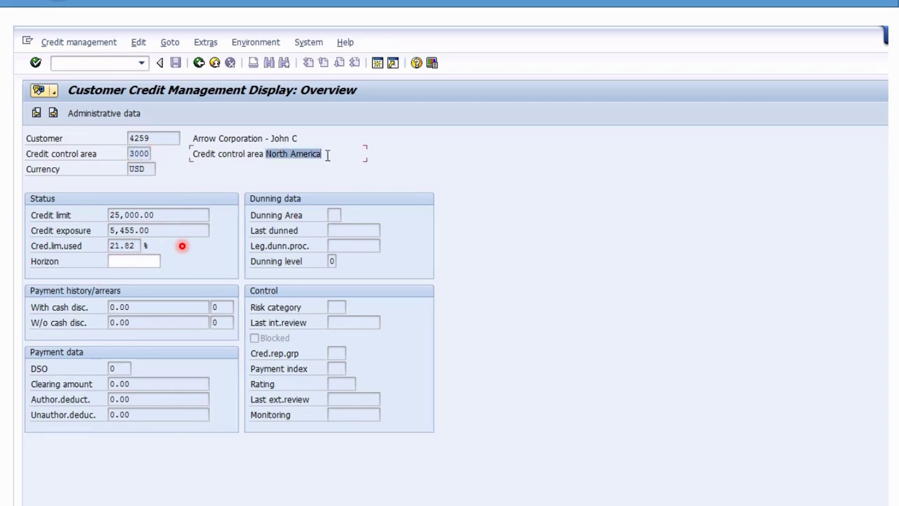
left_click(154, 169)
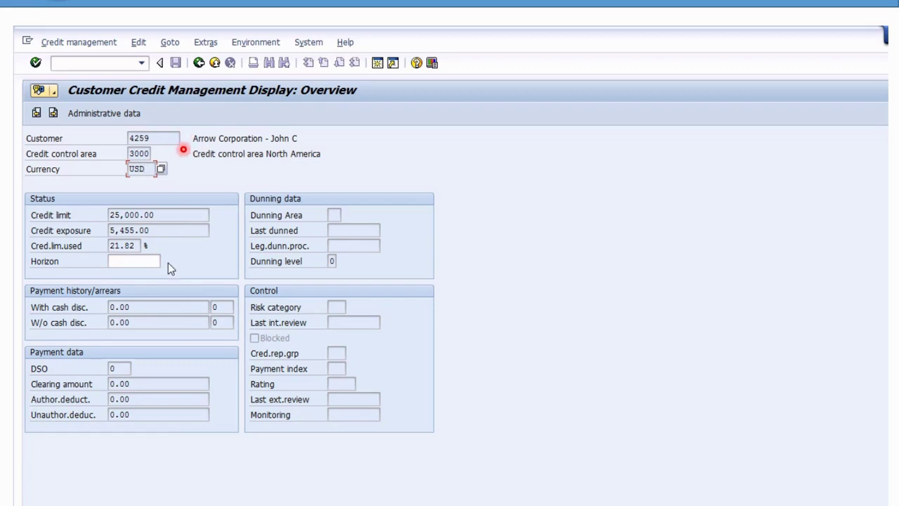
Step: Open Central Data and highlight 46,000.00 total assigned, 25,000.00 largest limit, 50,000.00 maximum
left_click(54, 114)
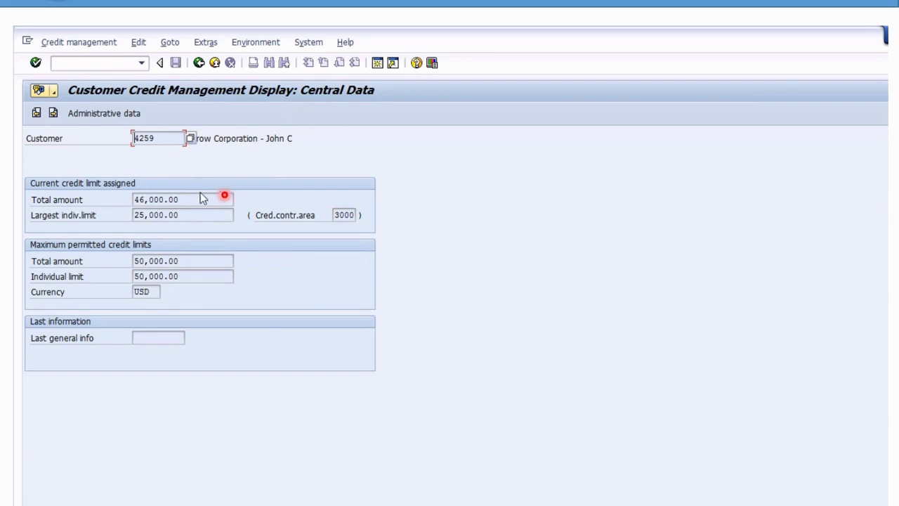
left_click_drag(209, 200, 125, 198)
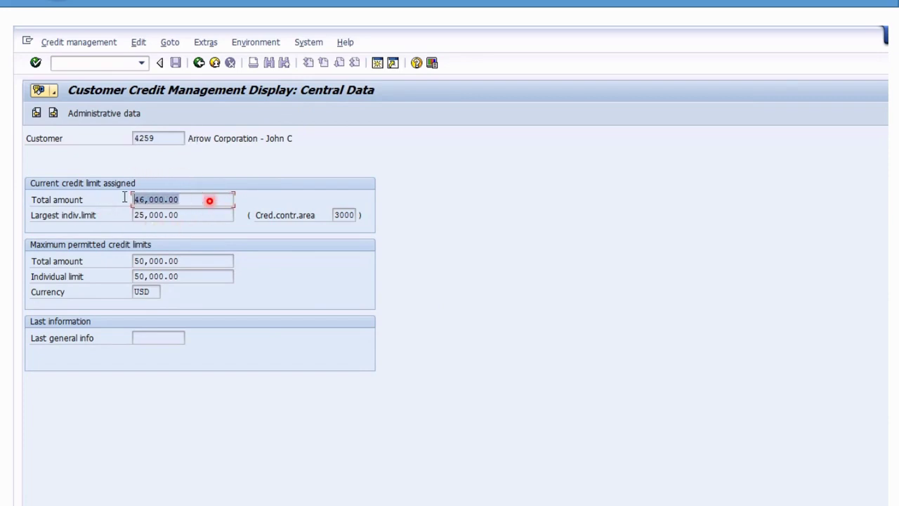
left_click(201, 215)
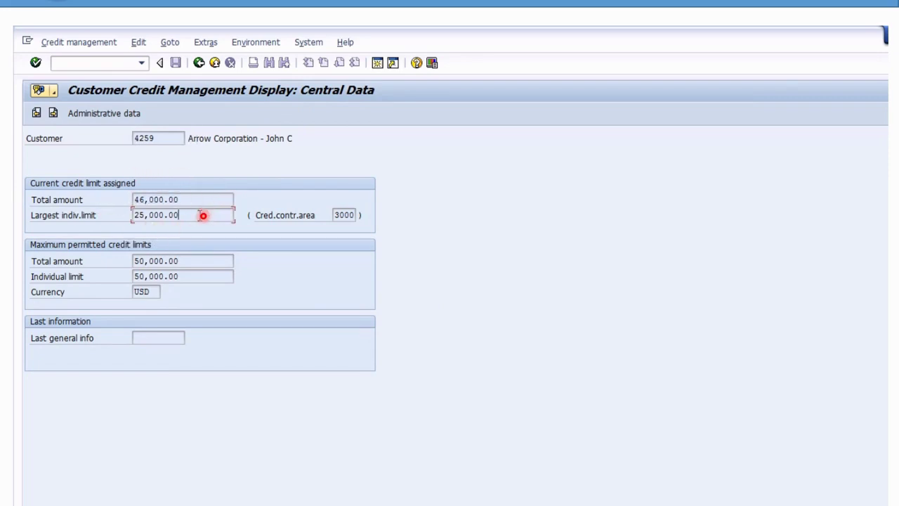
double_click(336, 215)
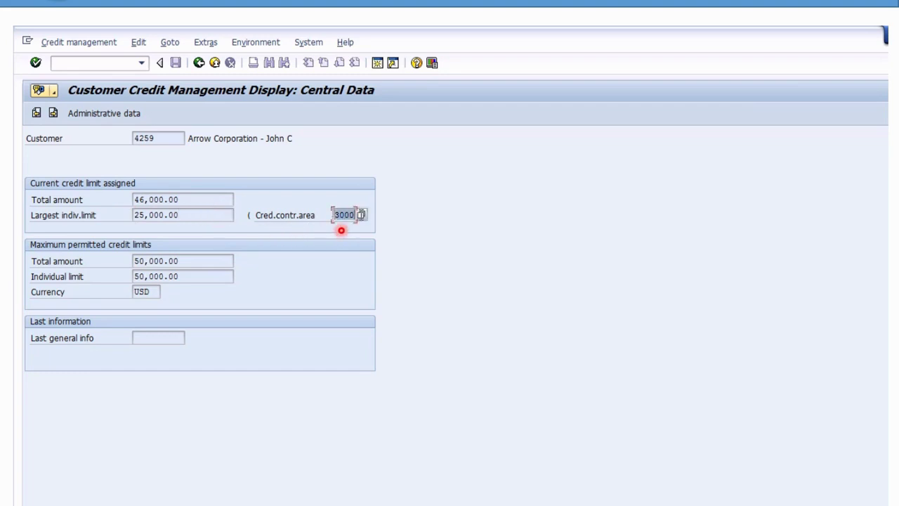
left_click_drag(229, 210, 132, 204)
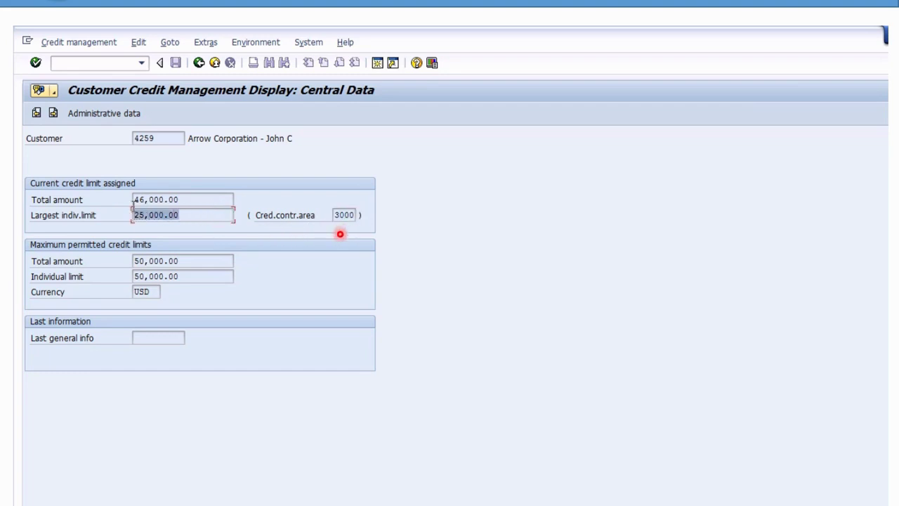
left_click(192, 260)
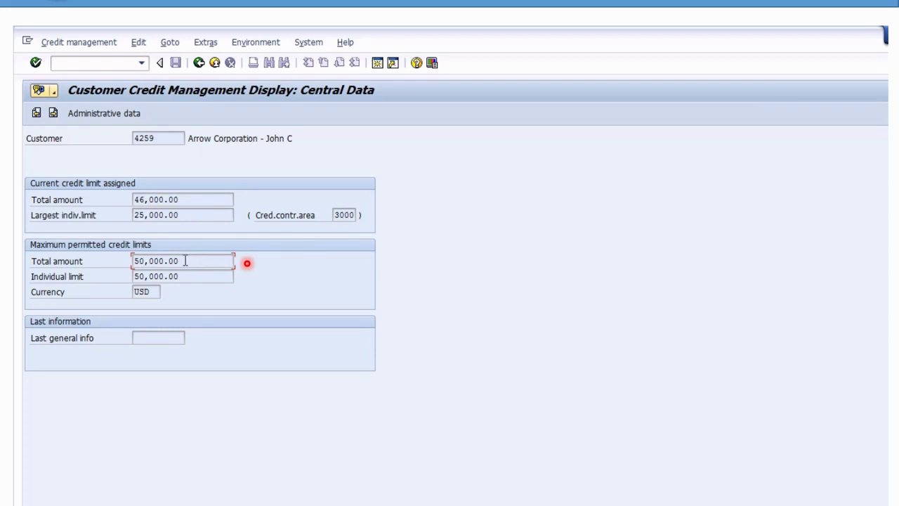
left_click_drag(197, 262, 123, 257)
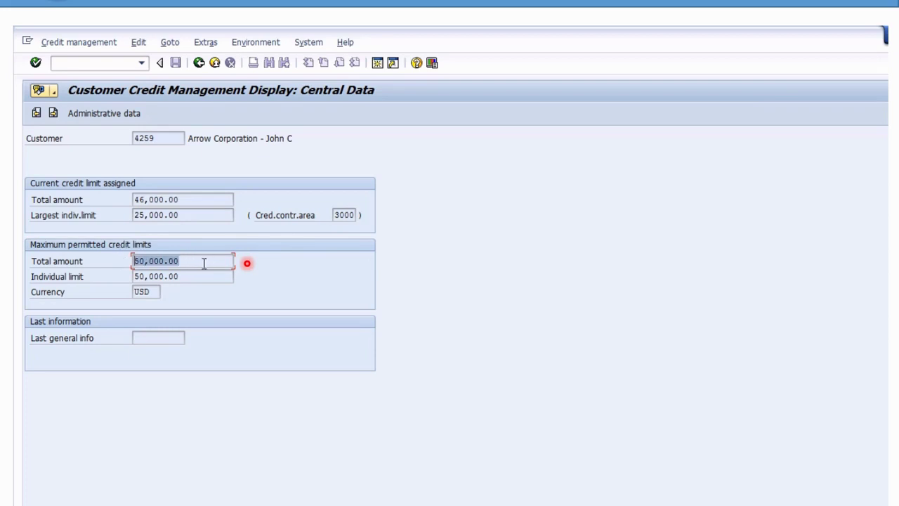